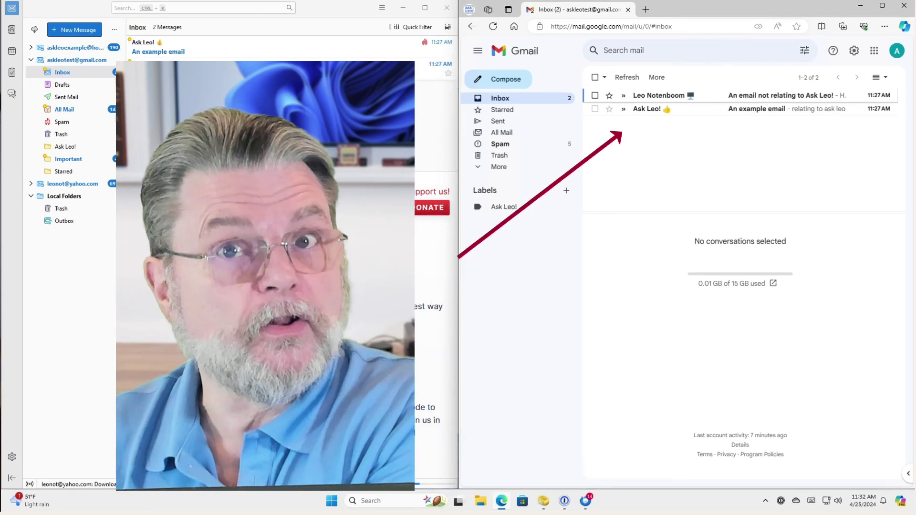
Reload the inbox and read 'An example email', whose body says 'relating to ask leo'
click(500, 98)
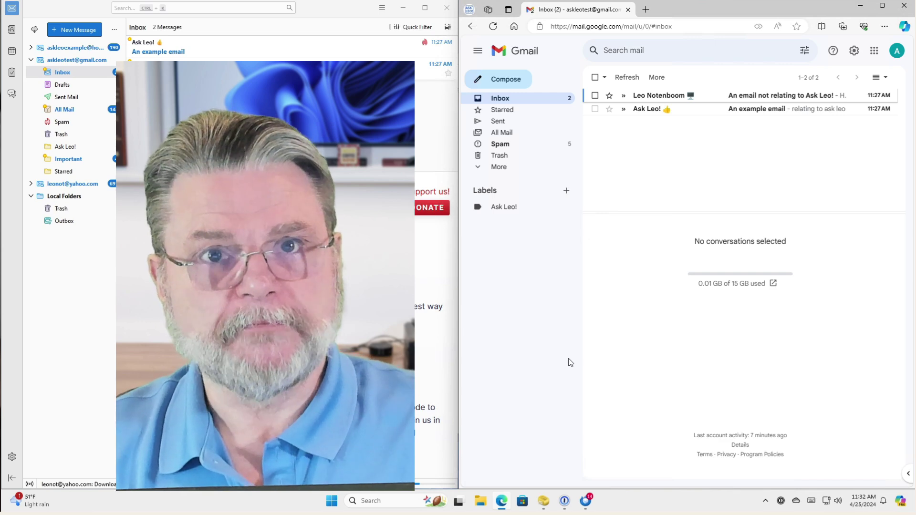
click(684, 110)
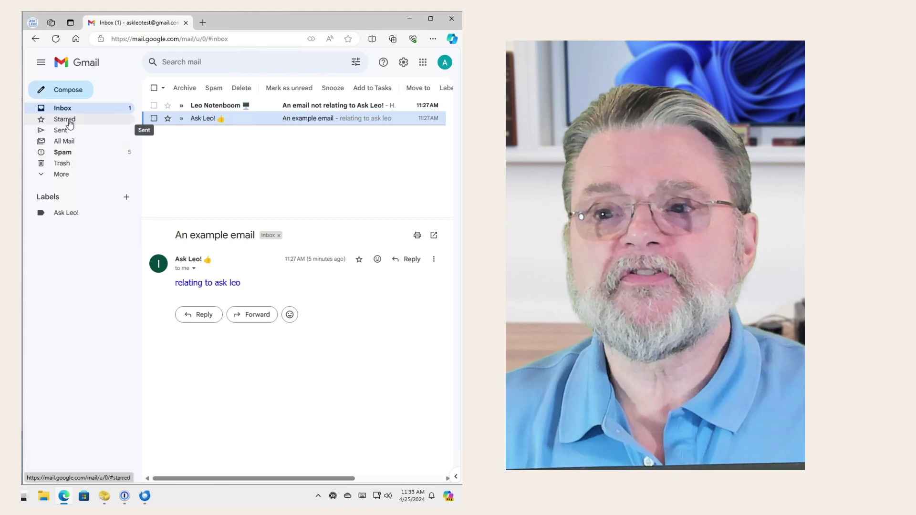
Expand the folder list and go via Drafts to Trash, which holds 7 deleted messages
click(59, 175)
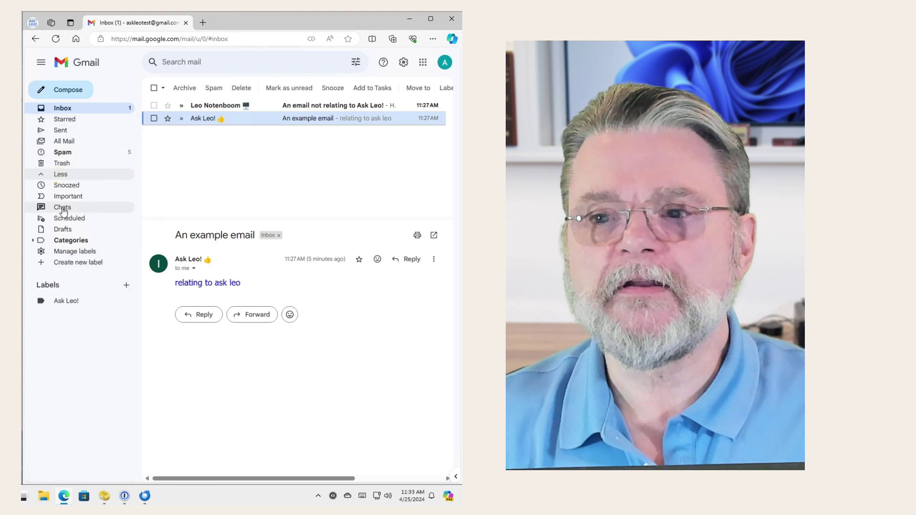
click(66, 232)
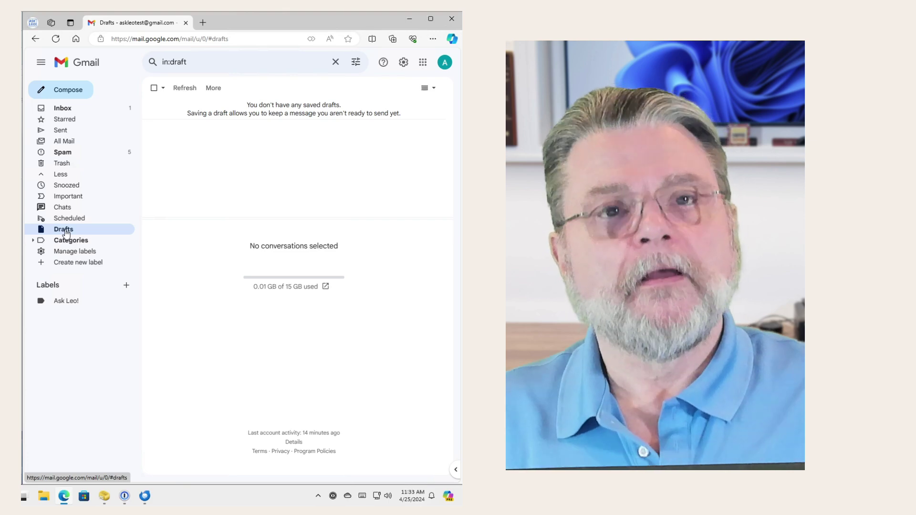
click(68, 165)
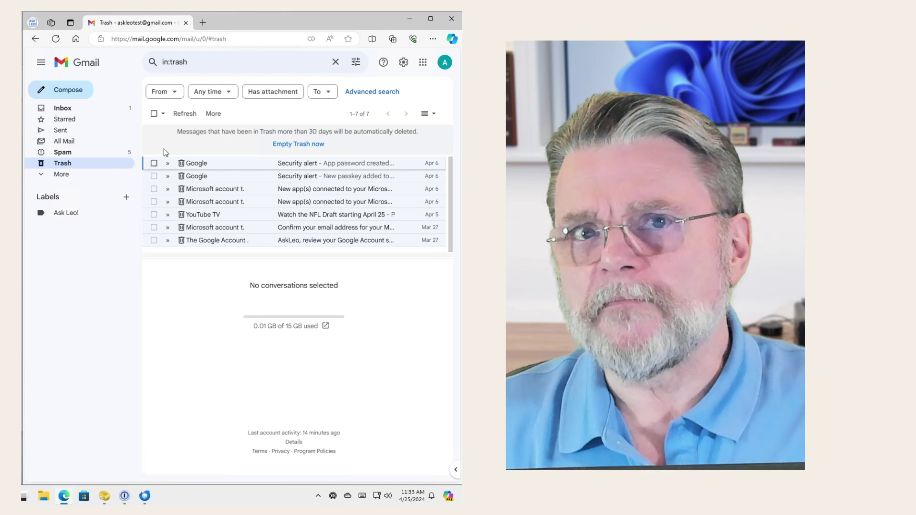
Open All Mail to see all 209 conversations, including the Ask Leo! emails
click(68, 144)
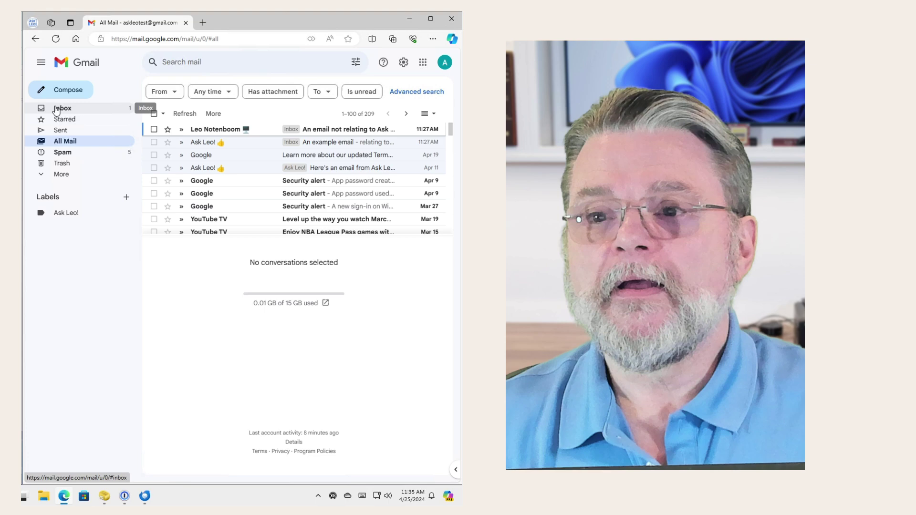
Open 'An example email' from All Mail, then return to the Inbox with it showing
click(56, 109)
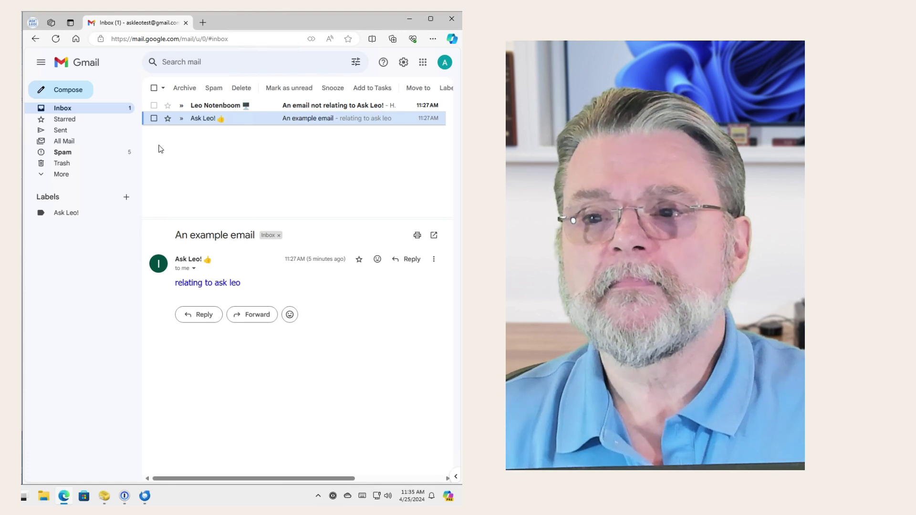
click(62, 141)
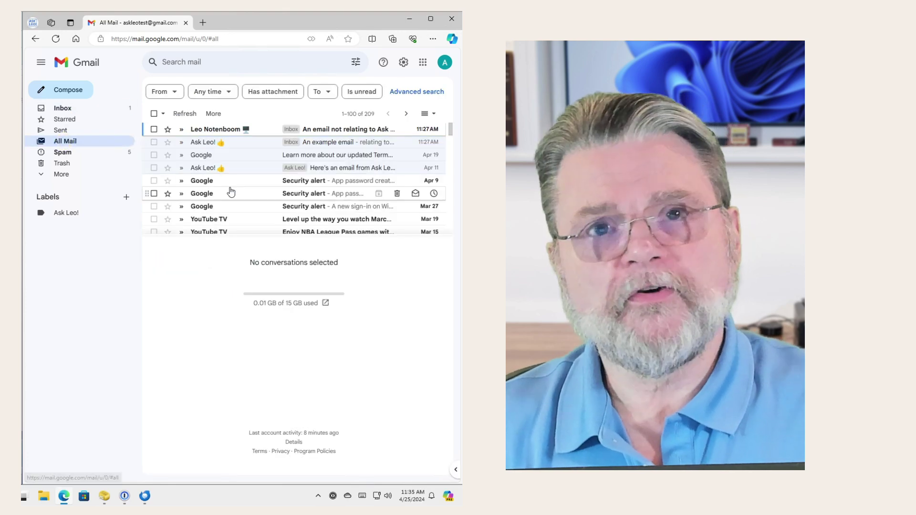
click(242, 142)
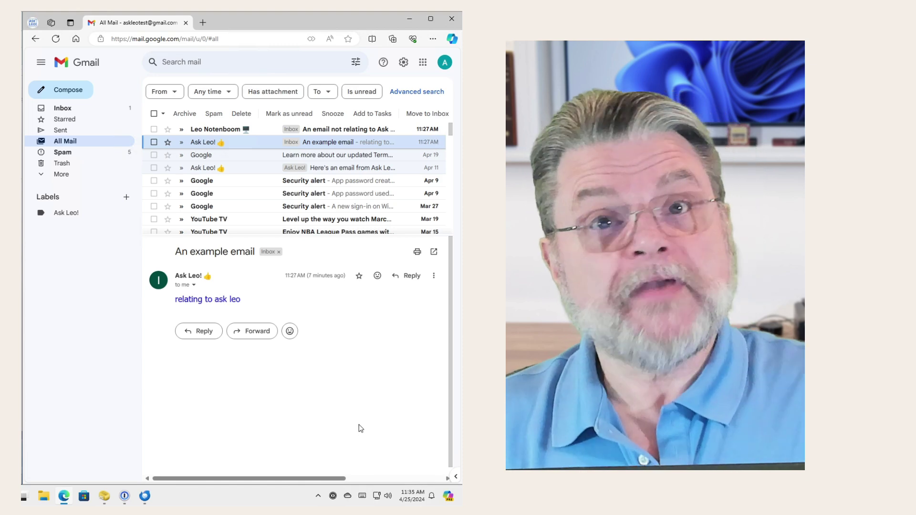
click(77, 111)
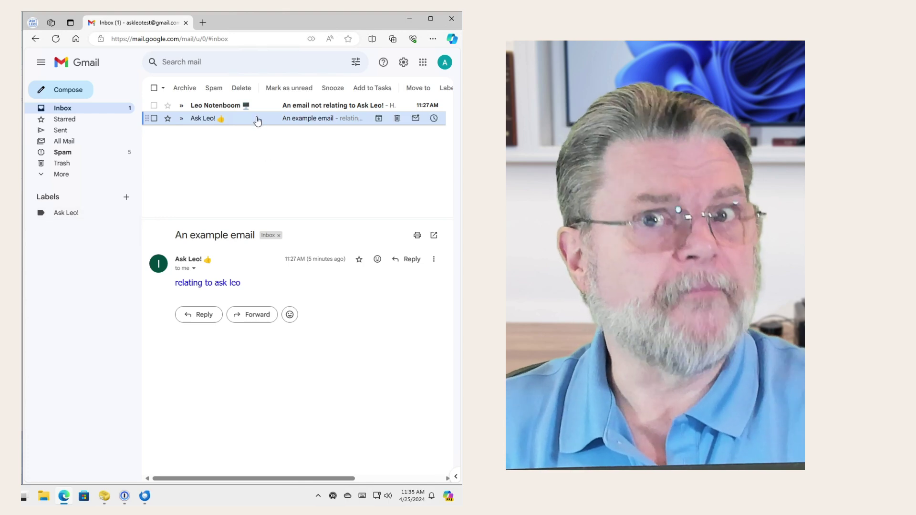
Tick and apply the Ask Leo! label on 'An example email' through Label as
right_click(258, 121)
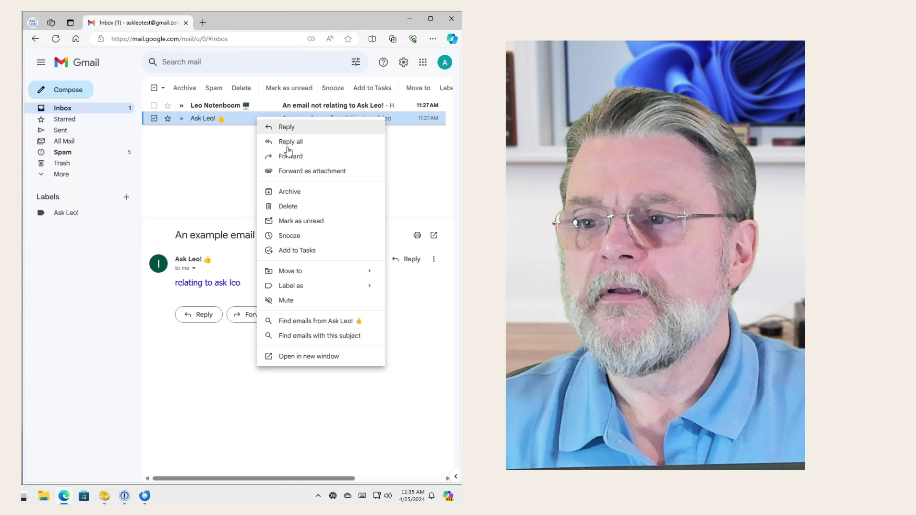
mouse_move(328, 285)
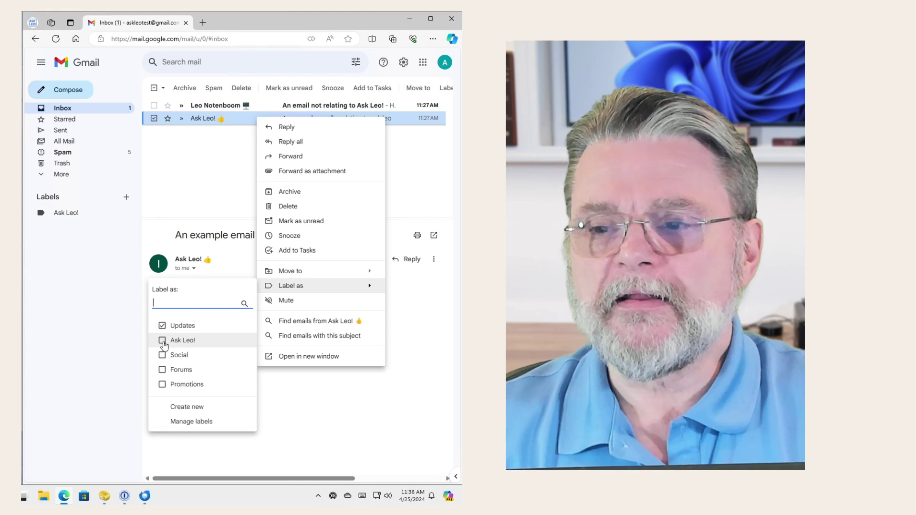
click(162, 340)
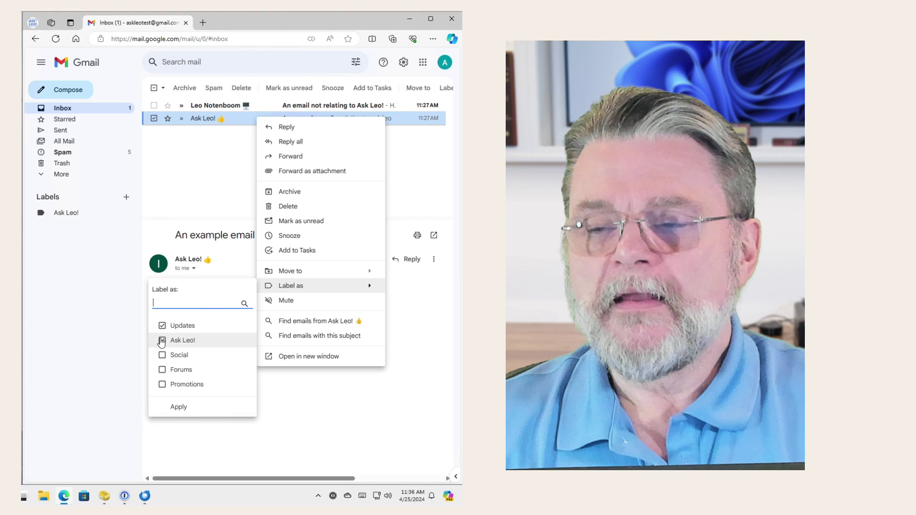
click(180, 409)
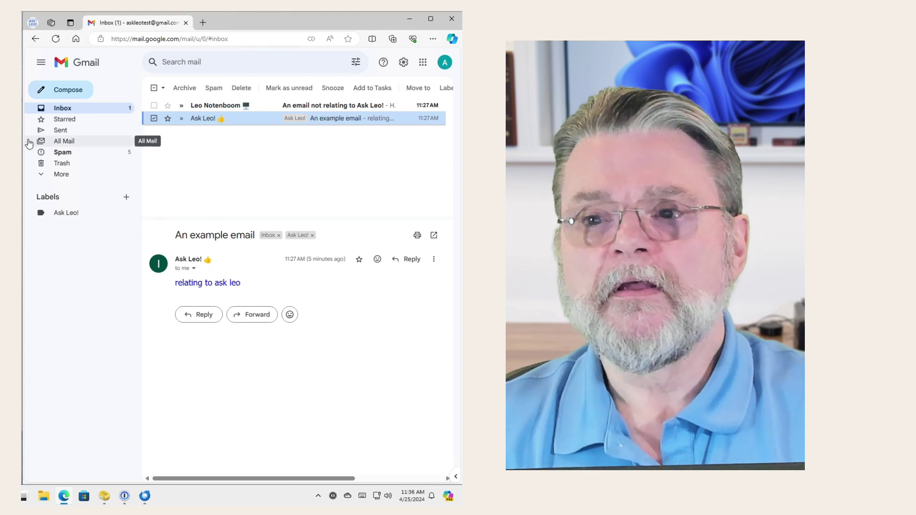
Filter by the Ask Leo! label and open 'An example email' from its two conversations
click(65, 141)
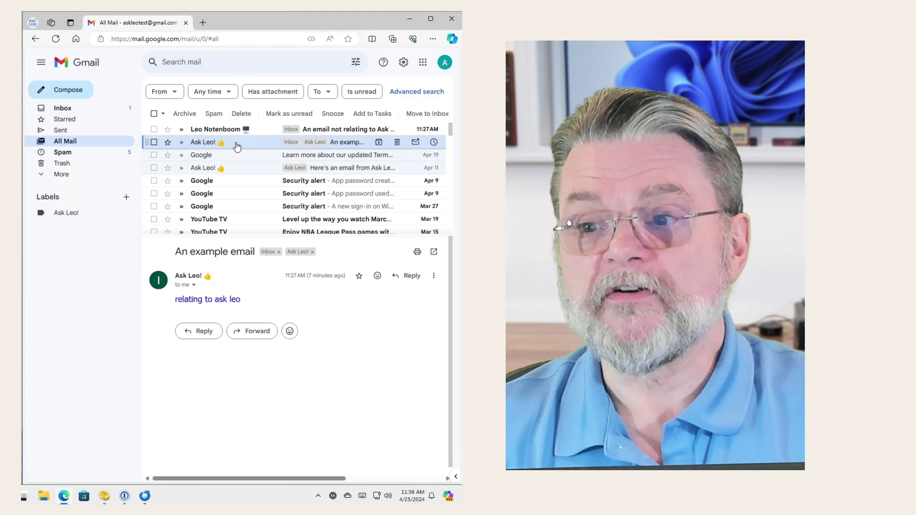
click(70, 215)
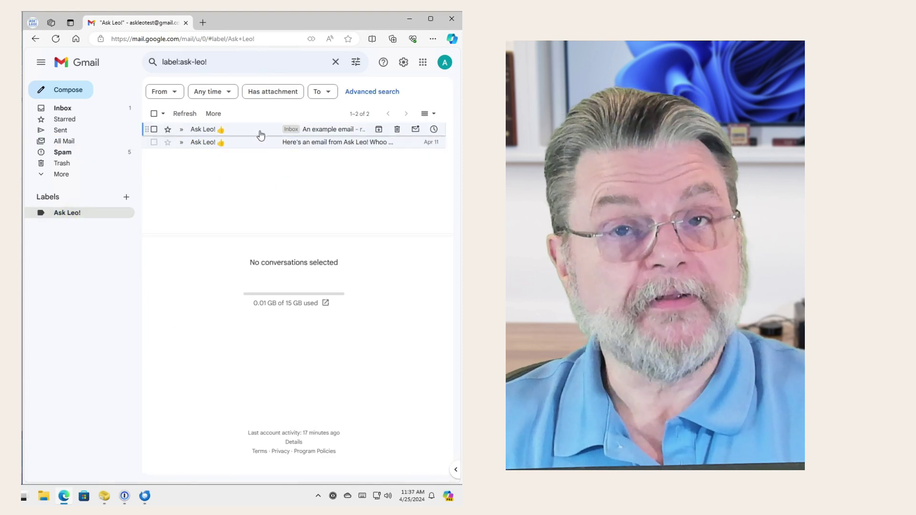
click(260, 132)
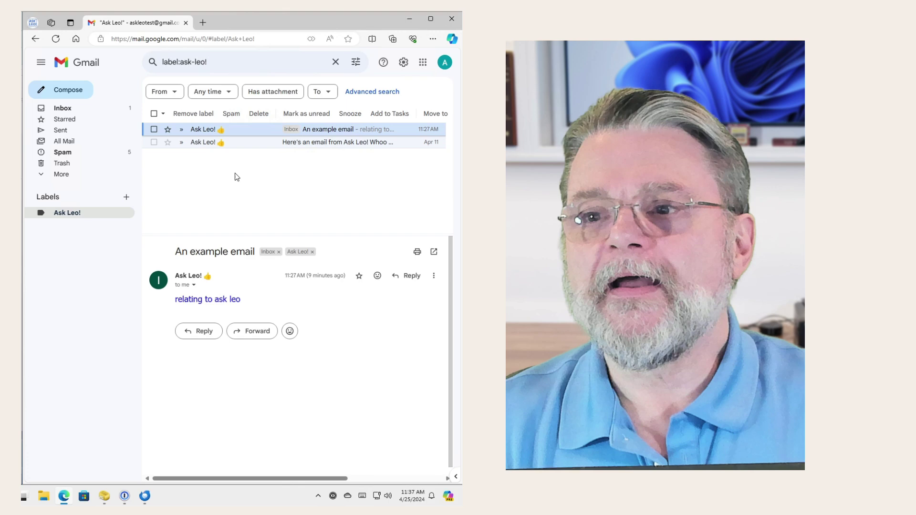
Archive 'An example email' from the Inbox and find it in All Mail with its Ask Leo! label
click(81, 108)
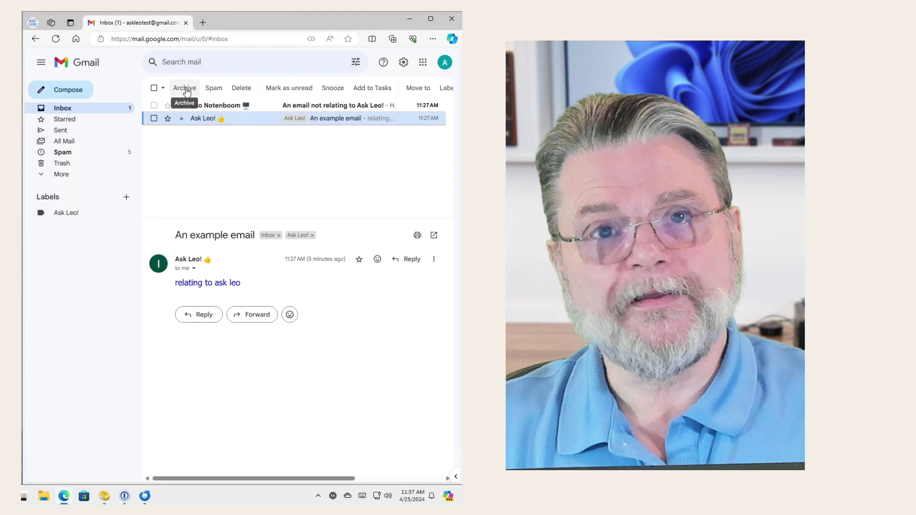
click(186, 90)
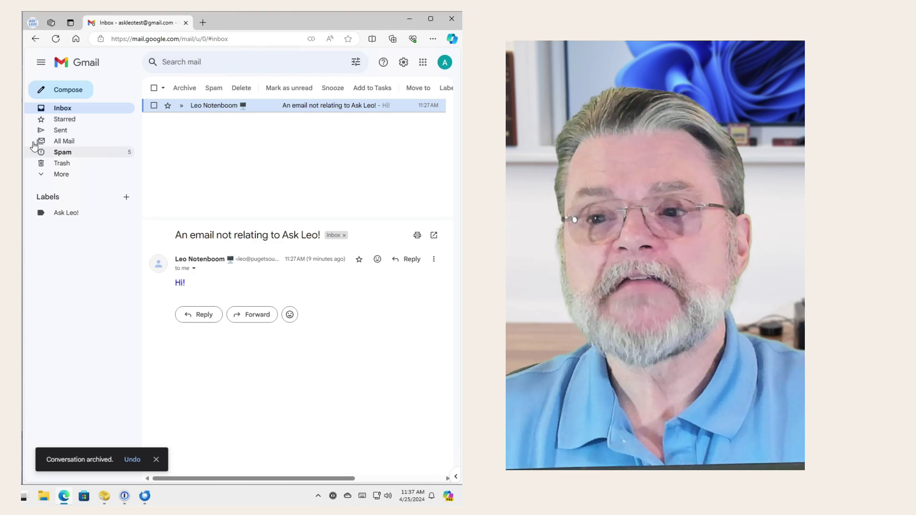
click(64, 141)
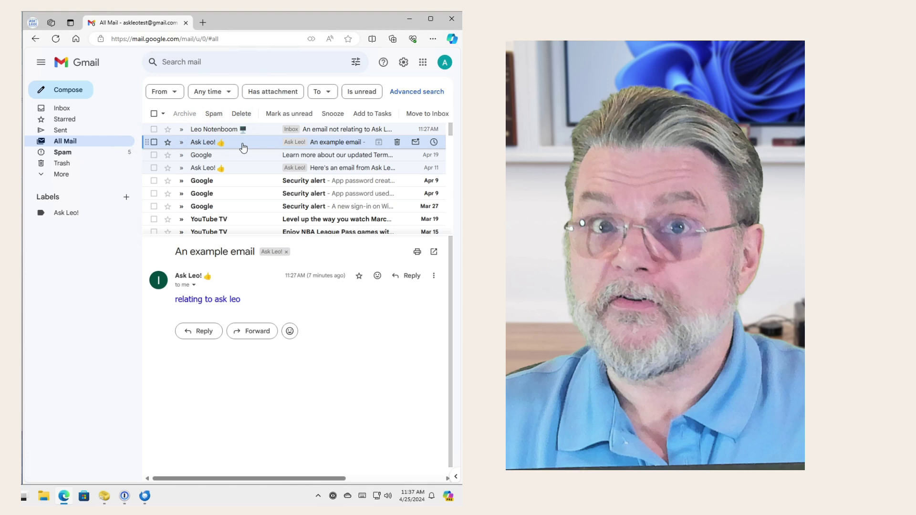
In the Ask Leo! label view, strip that label's chip from 'An example email'
click(74, 213)
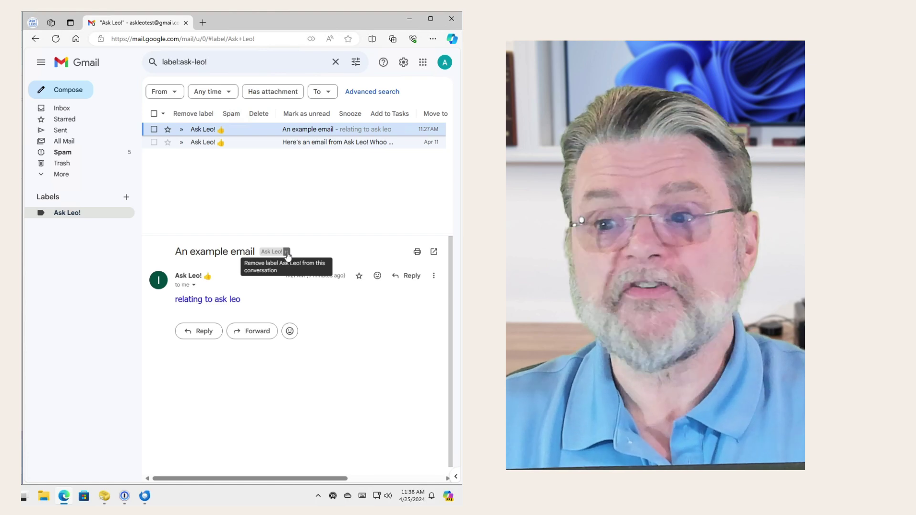
click(287, 252)
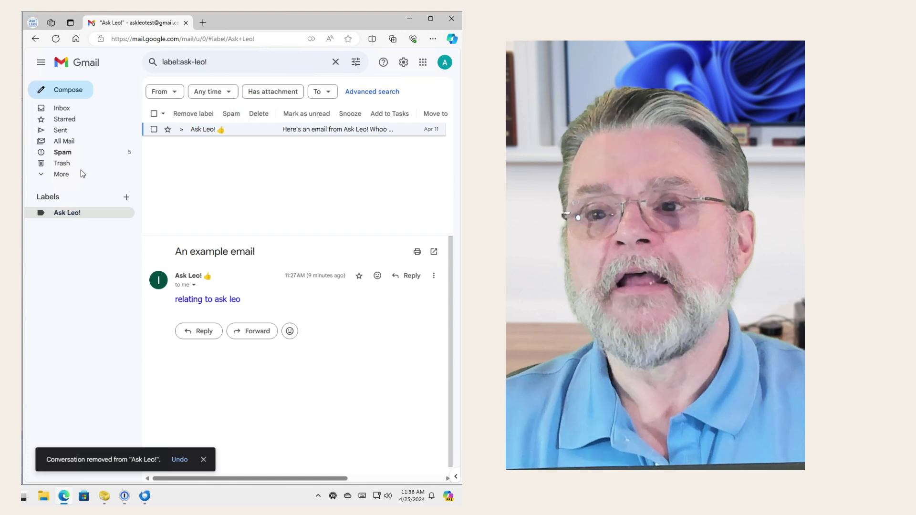
Open All Mail to show every message in the Gmail mailbox
click(75, 144)
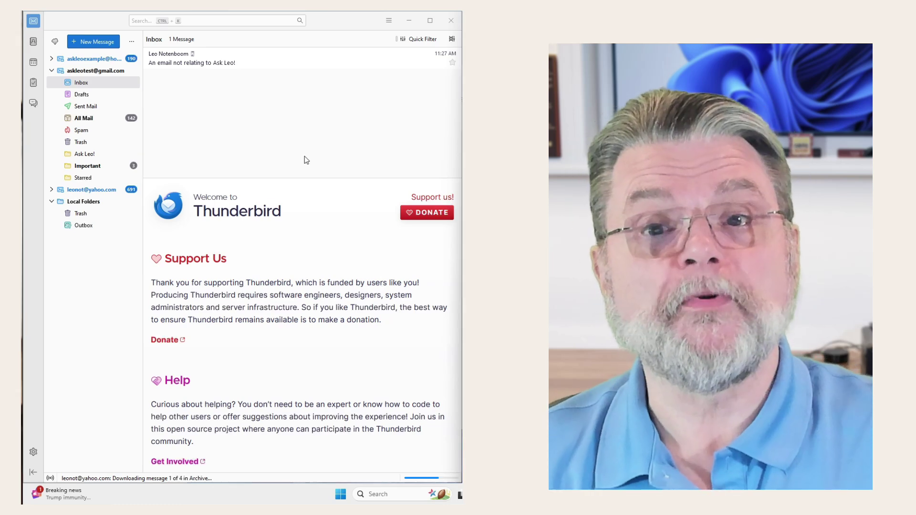
Open Thunderbird's All Mail folder of 209 messages and preview 'An example email'
key(Down)
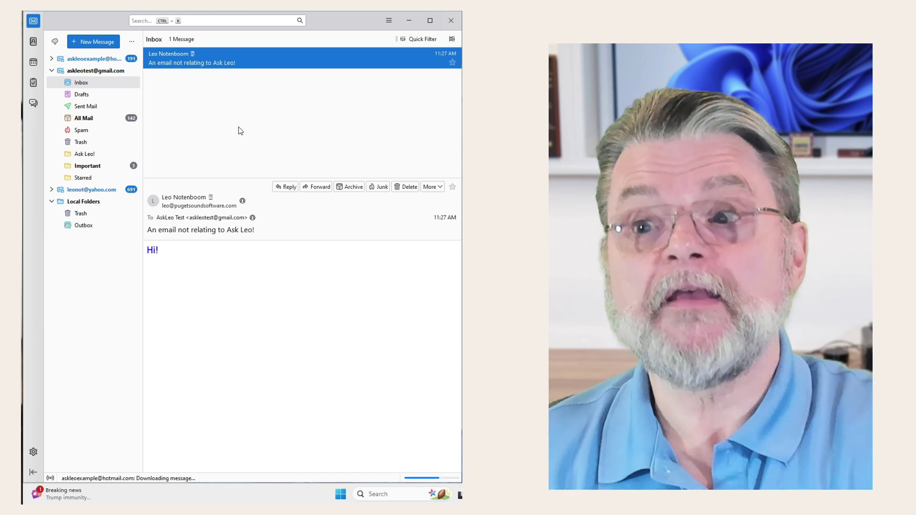
click(364, 352)
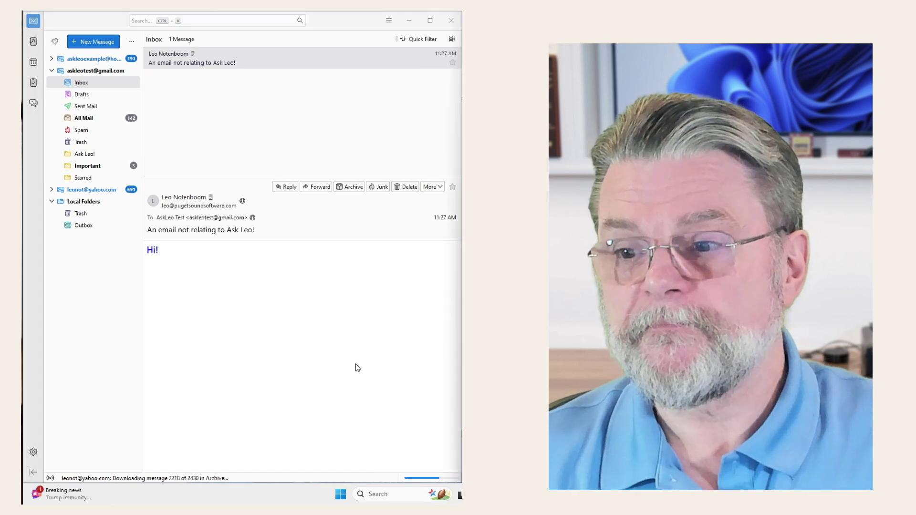
click(85, 122)
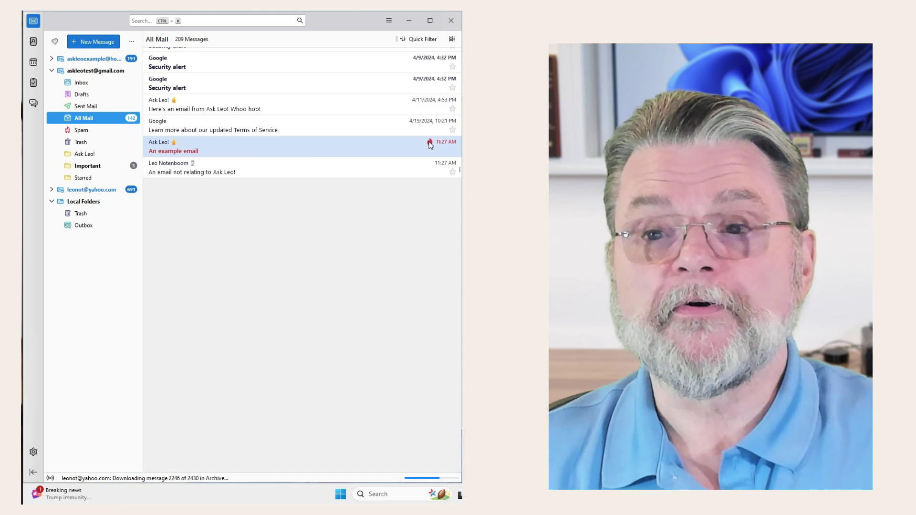
right_click(339, 142)
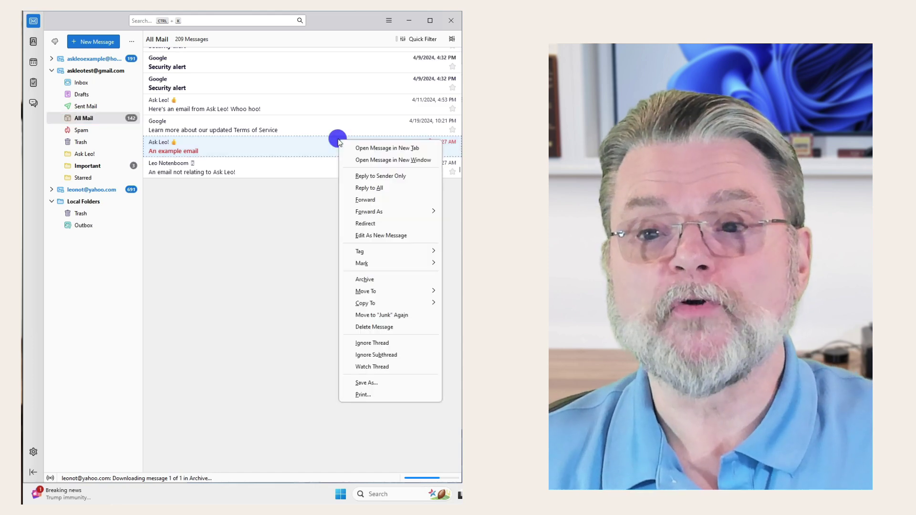
mouse_move(389, 268)
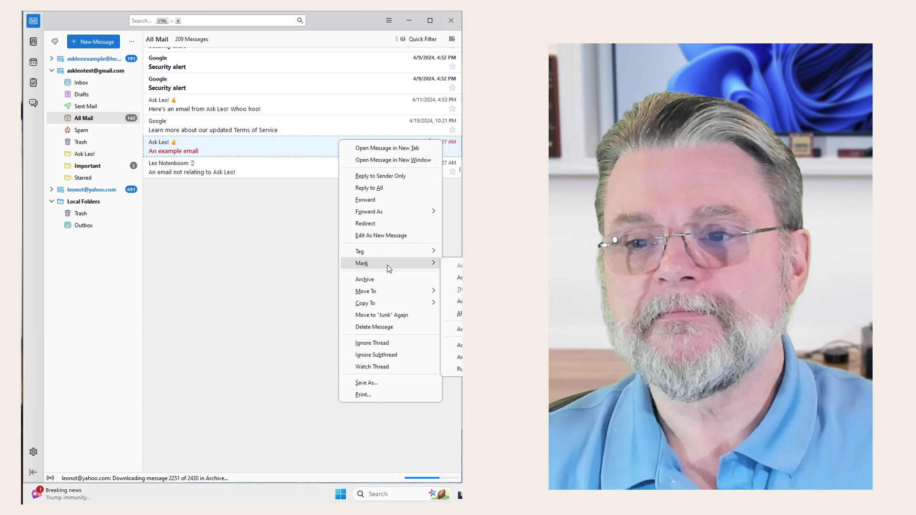
key(Escape)
click(214, 145)
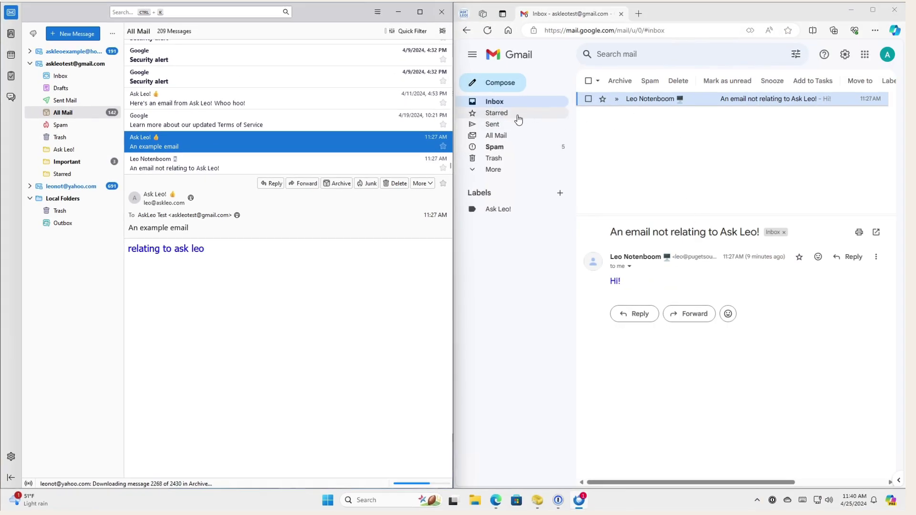
From Gmail's All Mail, drag the Ask Leo! label onto 'An example email', then list the two Ask Leo! conversations
click(498, 136)
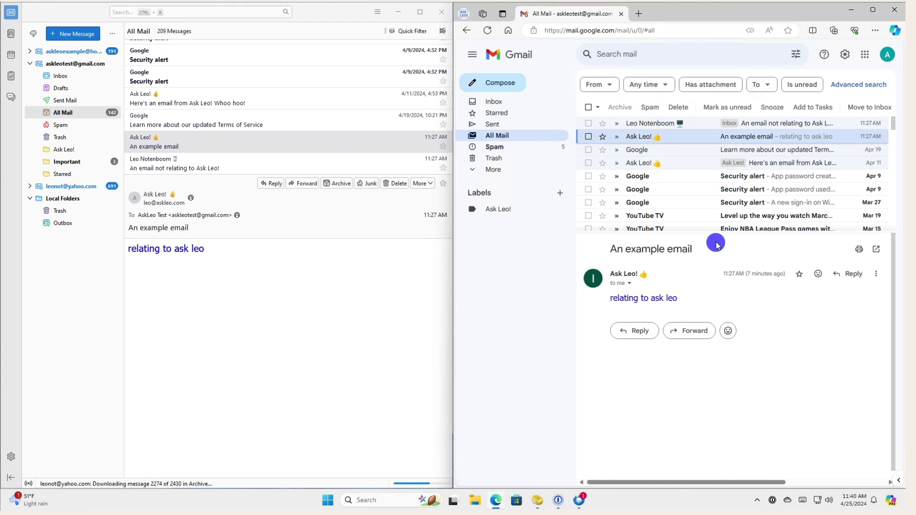
click(498, 211)
drag(499, 213, 773, 315)
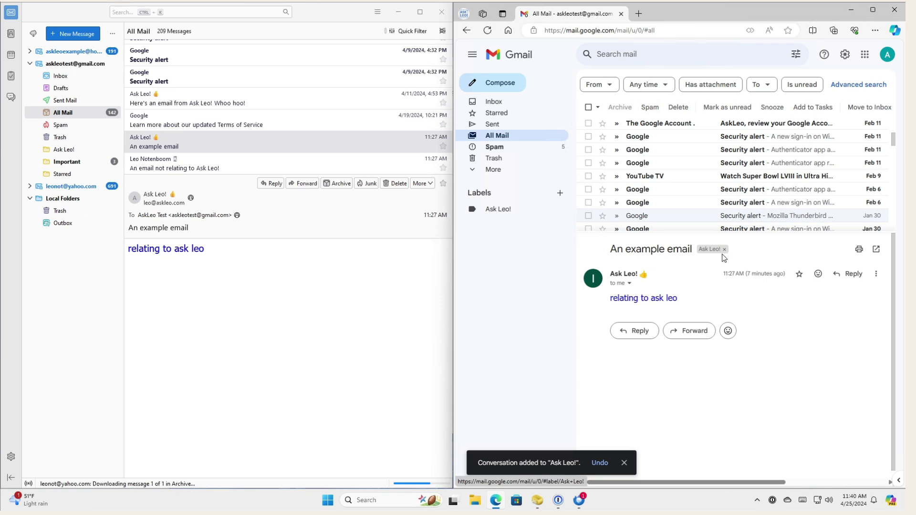
click(508, 211)
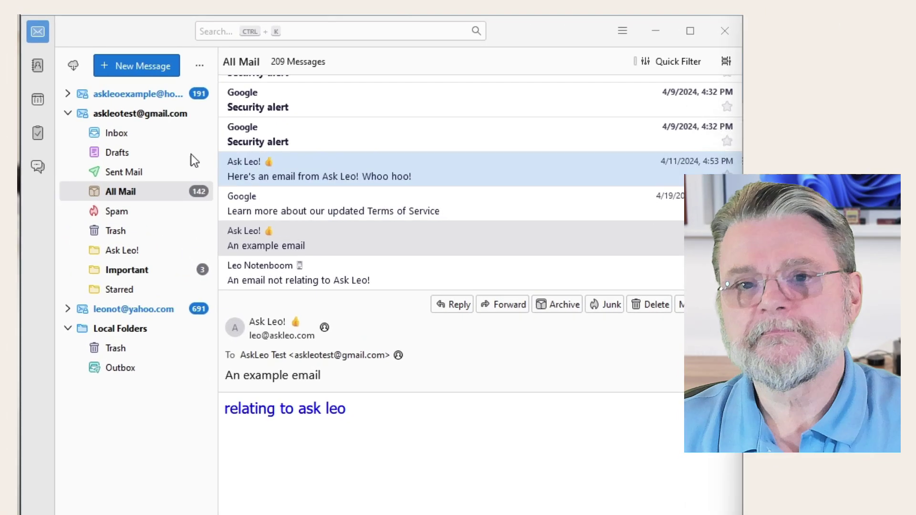
click(116, 246)
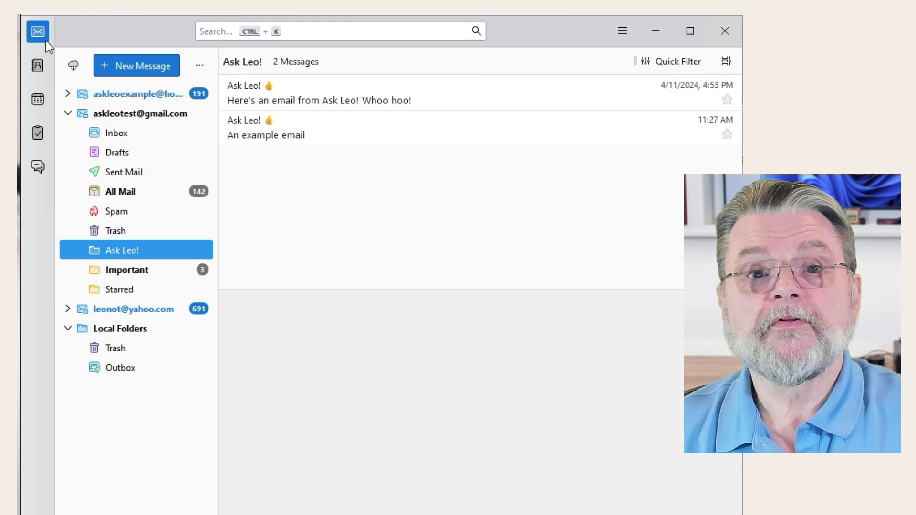
click(368, 132)
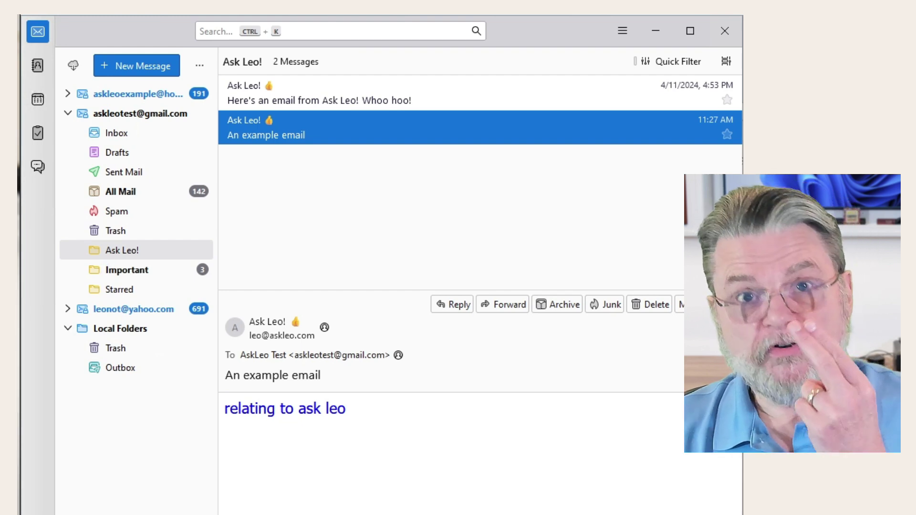
click(372, 431)
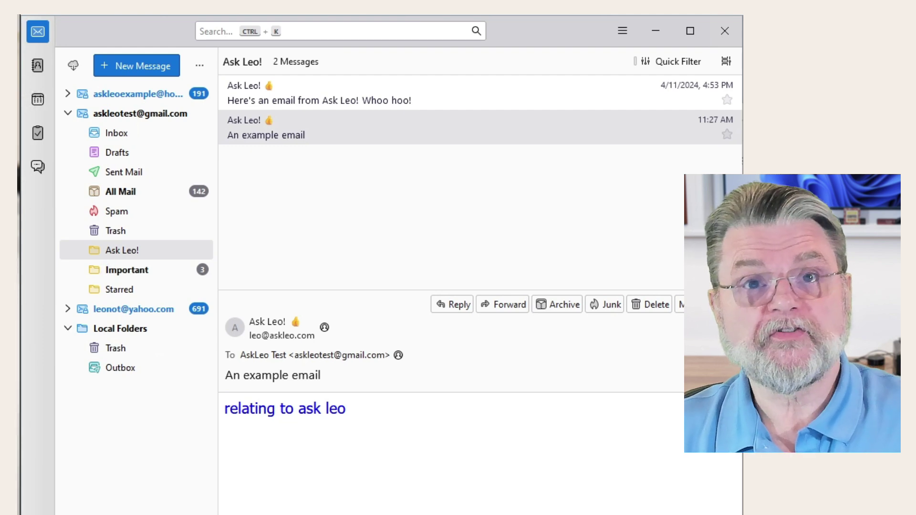
click(315, 136)
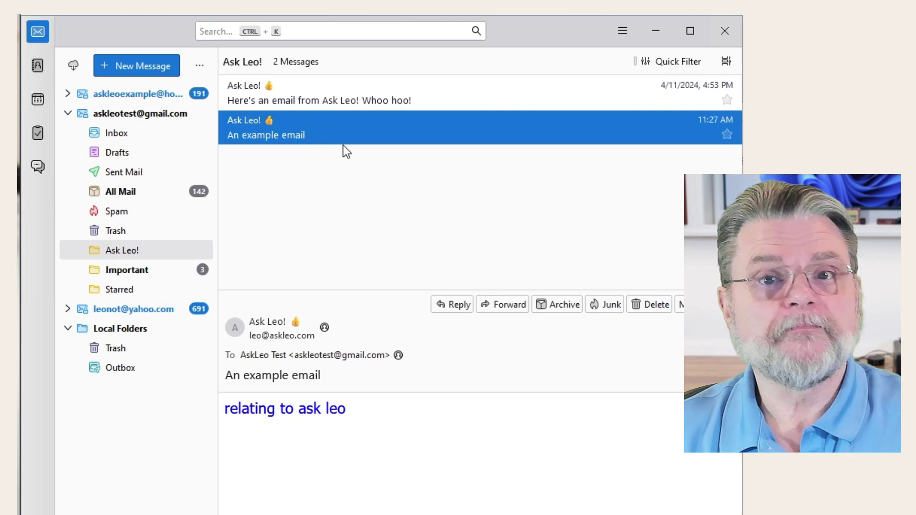
click(107, 191)
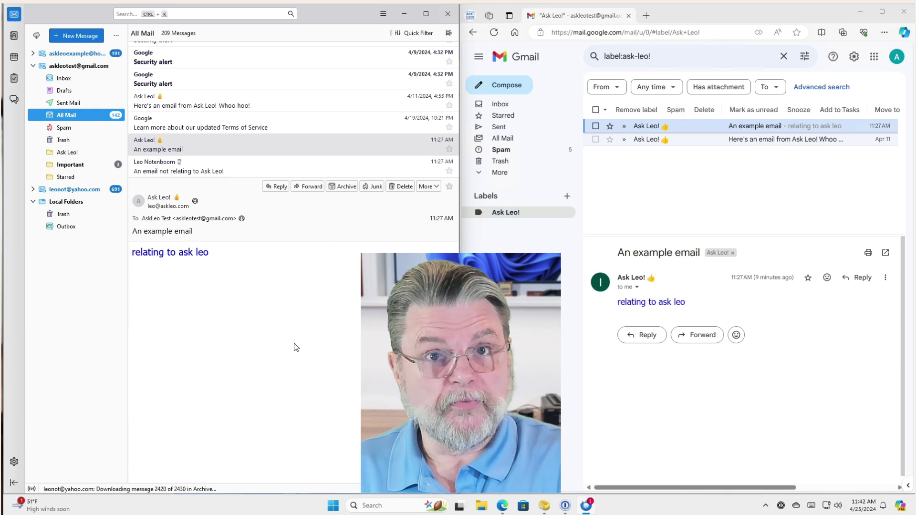
Delete 'An example email' from Thunderbird's All Mail, then confirm Gmail's Ask Leo! label shows one conversation
click(216, 149)
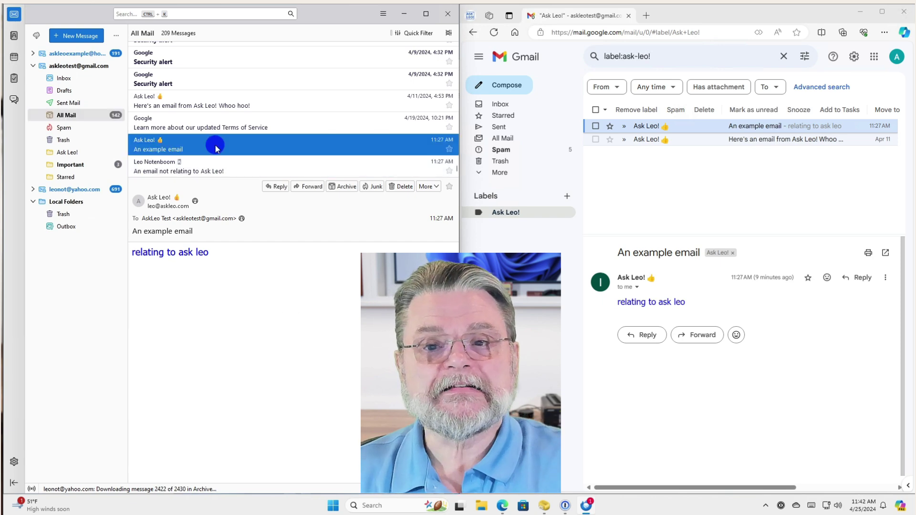
right_click(216, 148)
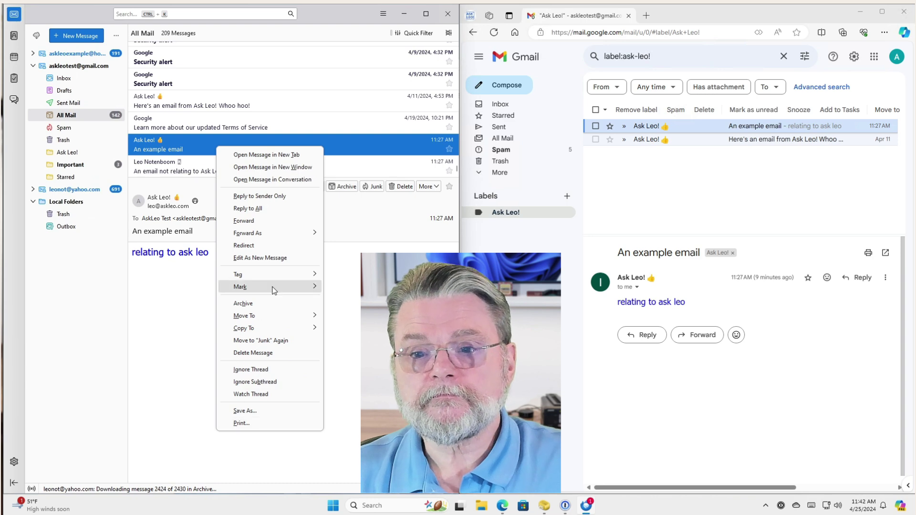
click(274, 353)
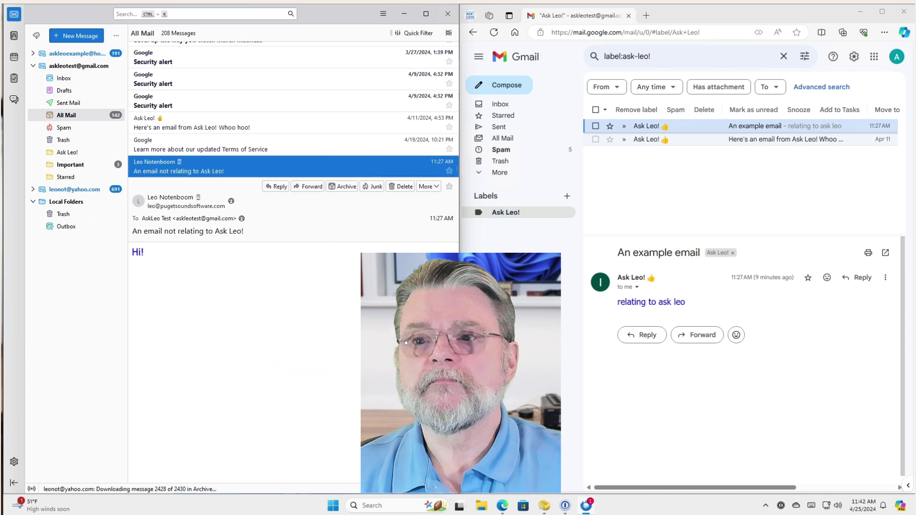
click(510, 139)
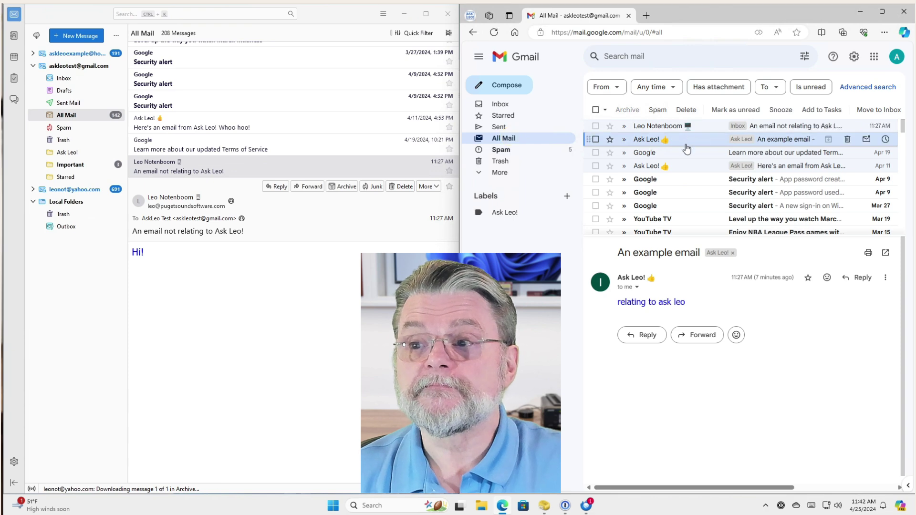
click(717, 253)
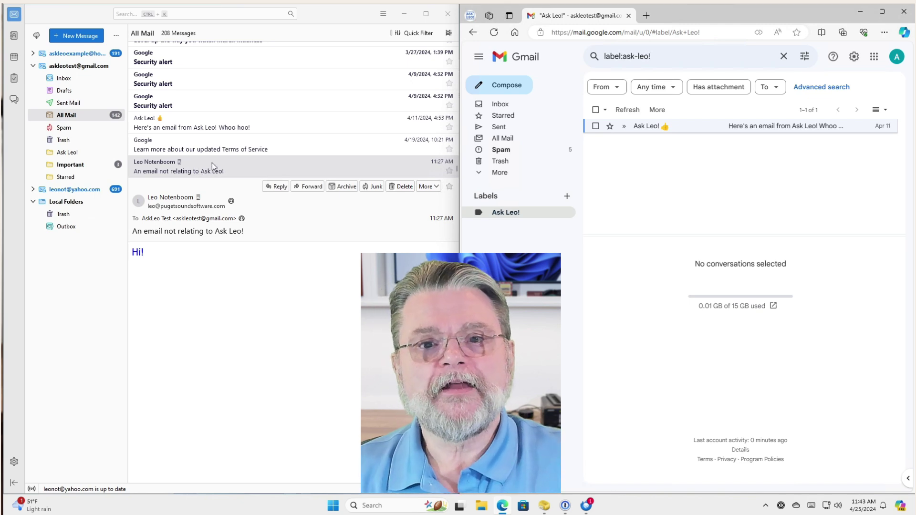
Open Thunderbird's Ask Leo! folder, now holding only 'Here's an email from Ask Leo! Whoo hoo!'
click(69, 152)
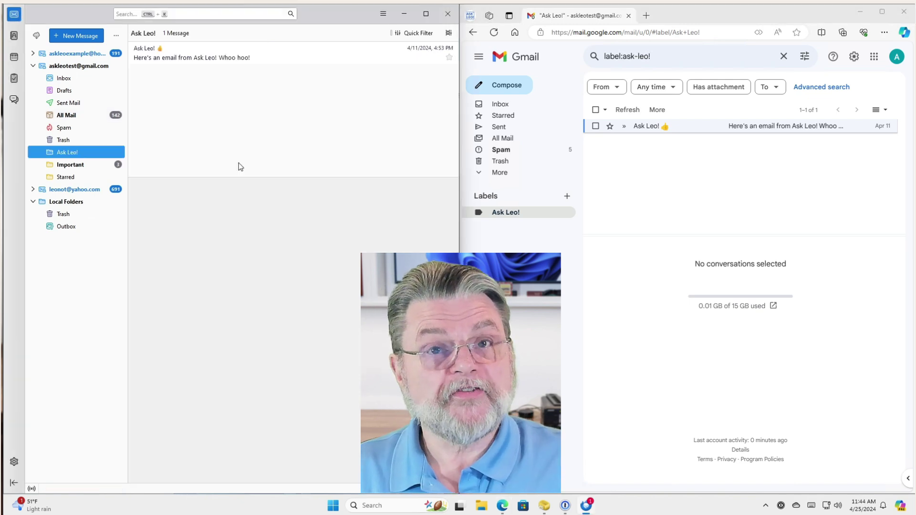